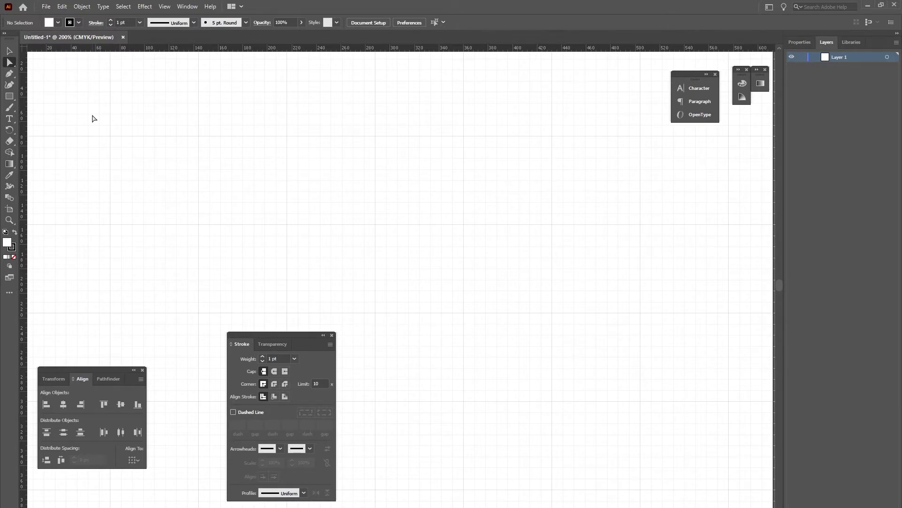
# Draw a two-anchor vertical line with the Pen tool near the artboard's upper left, then end the path
pyautogui.click(9, 74)
pyautogui.click(111, 136)
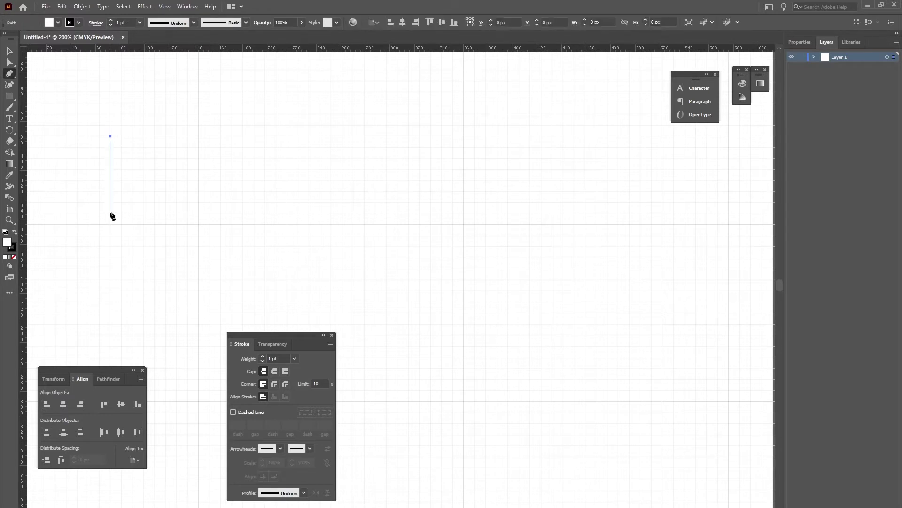
pyautogui.click(110, 224)
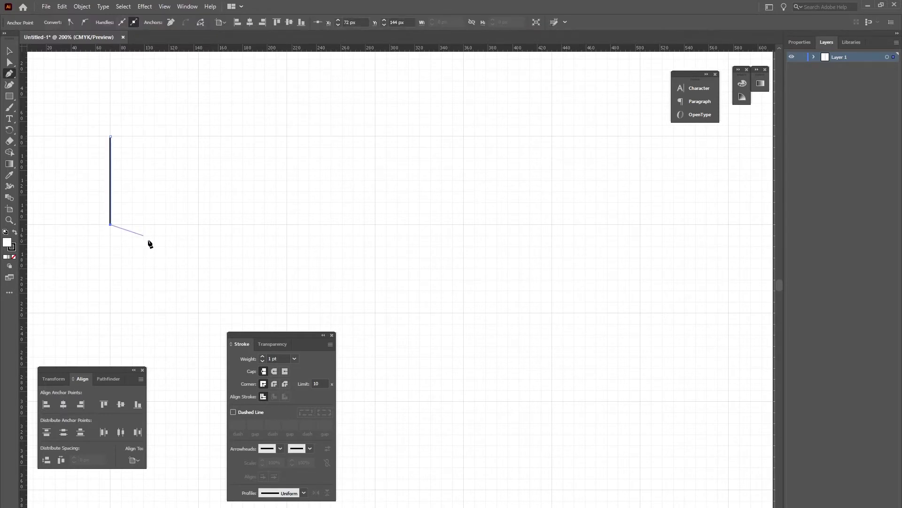
pyautogui.click(10, 62)
# Alt-drag the line slightly rightward to drop a parallel duplicate beside it
pyautogui.moveTo(112, 172); pyautogui.dragTo(122, 173)
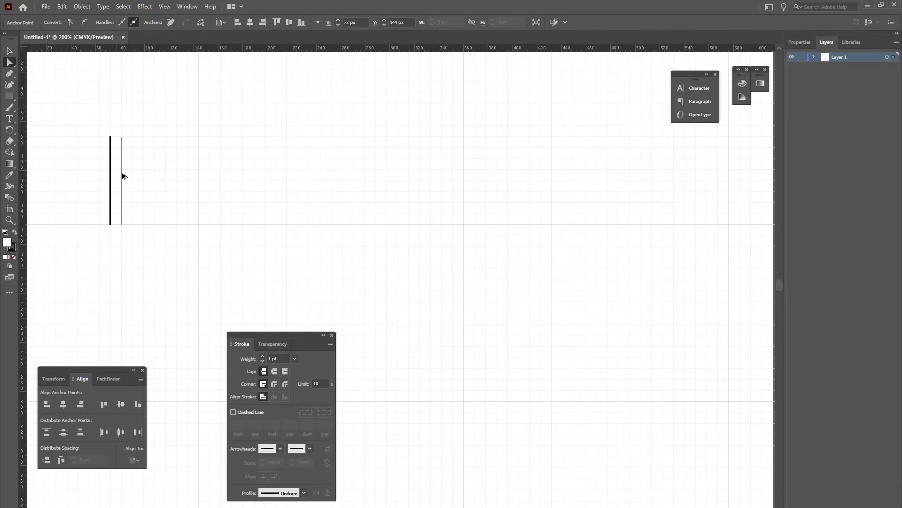
pyautogui.moveTo(123, 174); pyautogui.dragTo(122, 174)
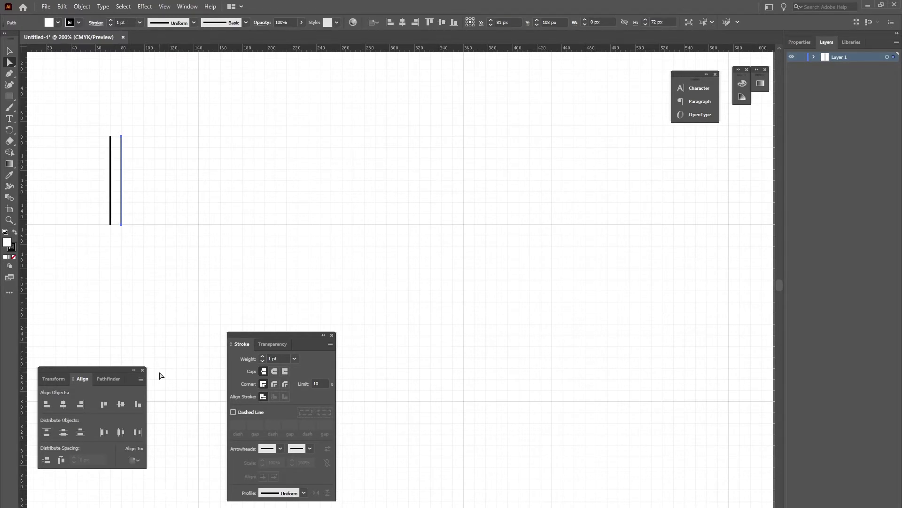
# Repeat the duplication five times with Ctrl+D to extend the row, then clear the lines away
pyautogui.hotkey('ctrl', 'shift', 'b')
pyautogui.hotkey('ctrl', 'd')
pyautogui.hotkey('ctrl', 'd')
pyautogui.hotkey('ctrl', 'd')
pyautogui.hotkey('ctrl', 'd')
pyautogui.hotkey('ctrl', 'd')
pyautogui.hotkey('ctrl', 'd')
pyautogui.hotkey('ctrl', 'd')
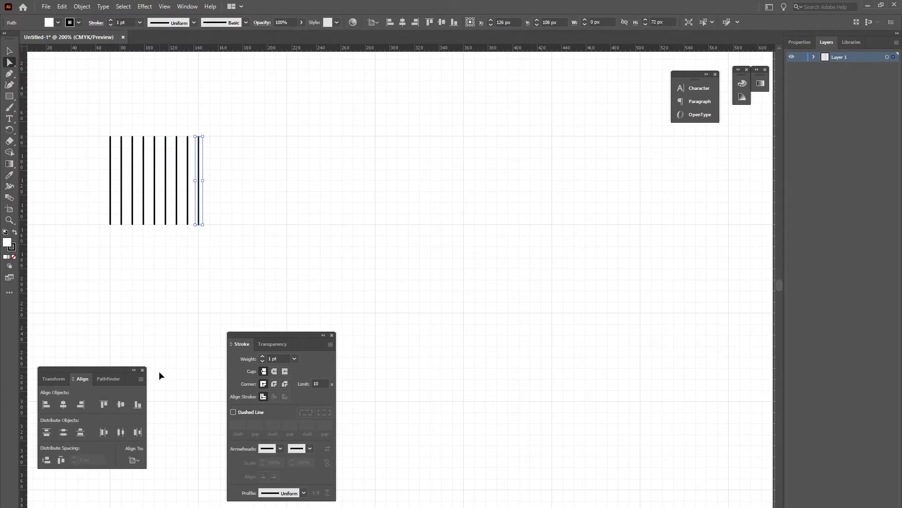
pyautogui.hotkey('ctrl', 'd')
pyautogui.hotkey('ctrl', 'd')
pyautogui.hotkey('ctrl', 'd')
pyautogui.hotkey('ctrl', 'd')
pyautogui.hotkey('ctrl', 'd')
pyautogui.hotkey('ctrl', 'd')
pyautogui.hotkey('ctrl', 'd')
pyautogui.hotkey('ctrl', 'd')
pyautogui.hotkey('ctrl', 'd')
pyautogui.hotkey('ctrl', 'd')
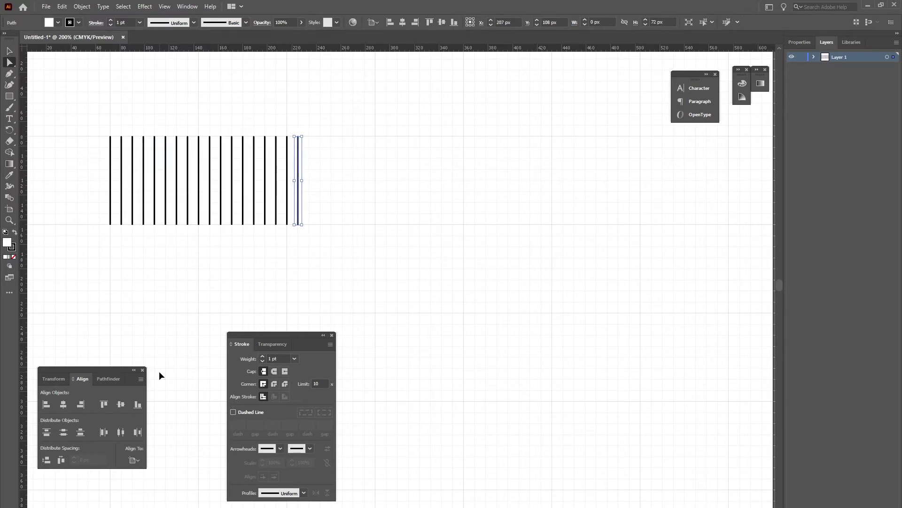
pyautogui.hotkey('ctrl', 'd')
pyautogui.hotkey('ctrl', 'd')
pyautogui.hotkey('ctrl', 'd')
pyautogui.hotkey('ctrl', 'd')
pyautogui.hotkey('ctrl', 'd')
pyautogui.hotkey('ctrl', 'd')
pyautogui.hotkey('ctrl', 'd')
pyautogui.hotkey('ctrl', 'd')
pyautogui.hotkey('ctrl', 'd')
pyautogui.hotkey('ctrl', 'd')
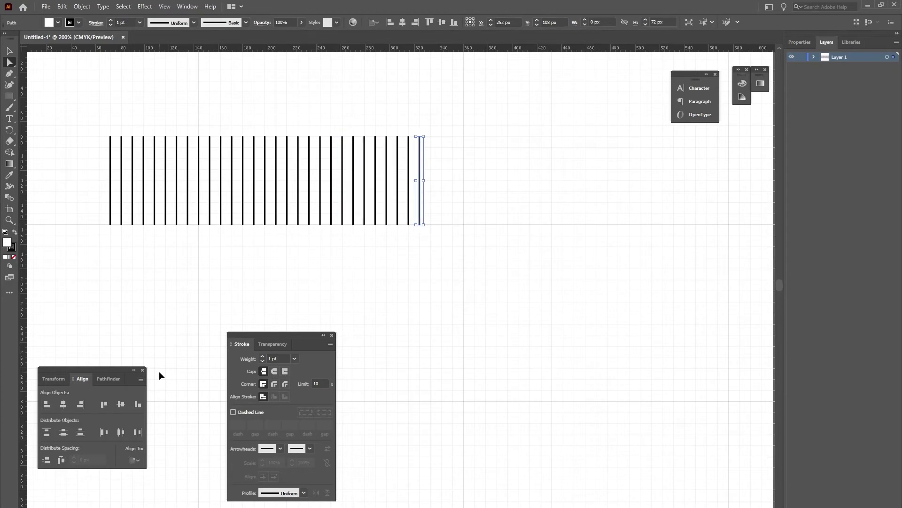
pyautogui.hotkey('ctrl', 'd')
pyautogui.hotkey('ctrl', 'd')
pyautogui.hotkey('ctrl', 'd')
pyautogui.hotkey('ctrl', 'd')
pyautogui.hotkey('ctrl', 'd')
pyautogui.hotkey('ctrl', 'd')
pyautogui.hotkey('ctrl', 'd')
pyautogui.hotkey('ctrl', 'd')
pyautogui.hotkey('ctrl', 'd')
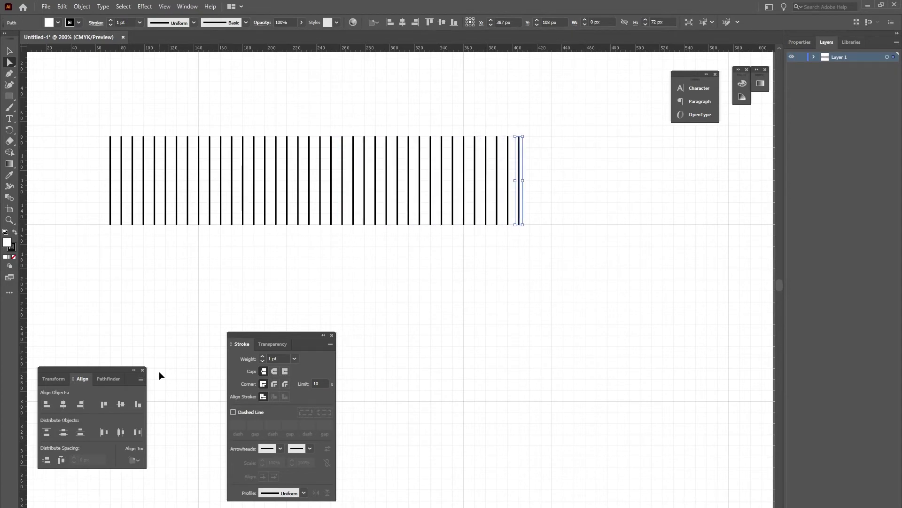
pyautogui.hotkey('ctrl', 'd')
pyautogui.hotkey('ctrl', 'd')
pyautogui.hotkey('ctrl', 'd')
pyautogui.hotkey('ctrl', 'd')
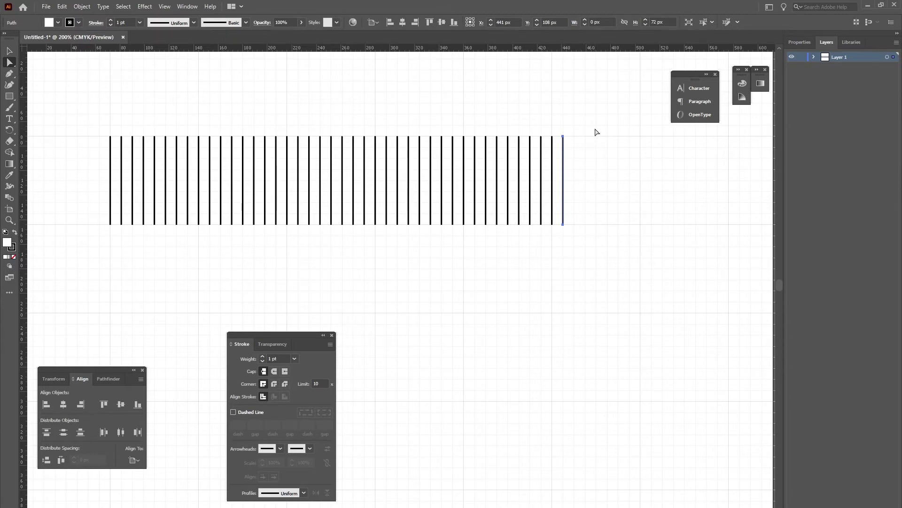
pyautogui.hotkey('ctrl', 'z')
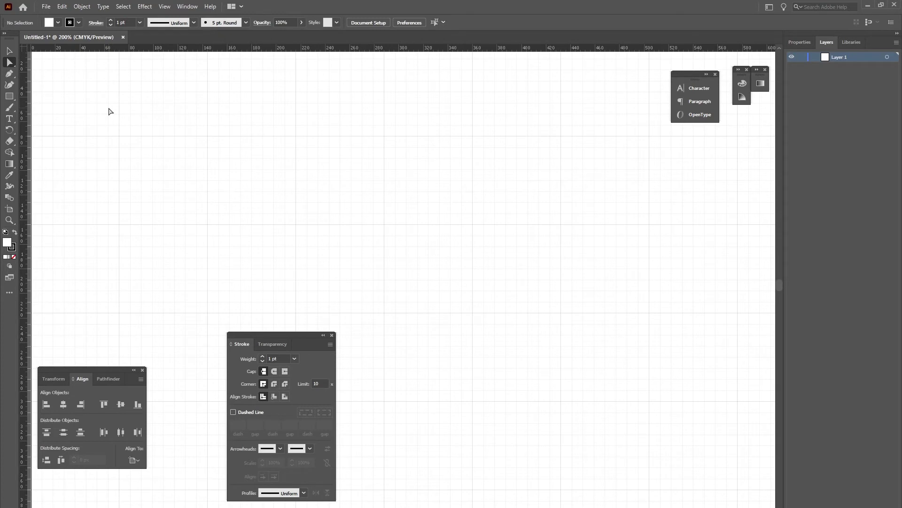
# Redraw a vertical line with the Pen tool near the artboard's upper left
pyautogui.click(9, 74)
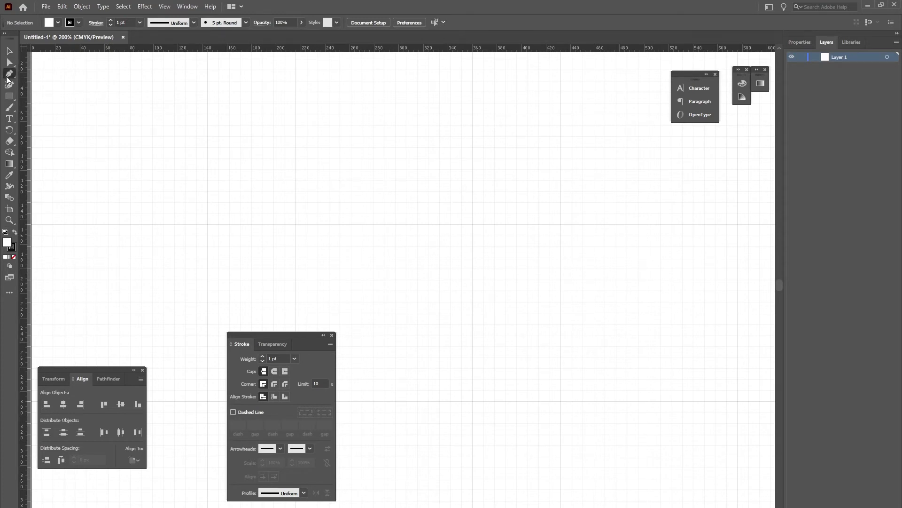
pyautogui.click(119, 136)
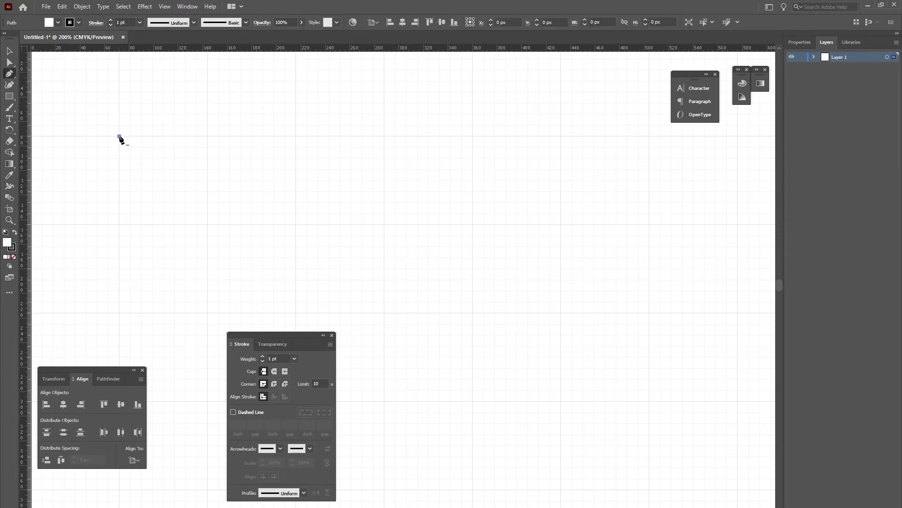
pyautogui.click(119, 224)
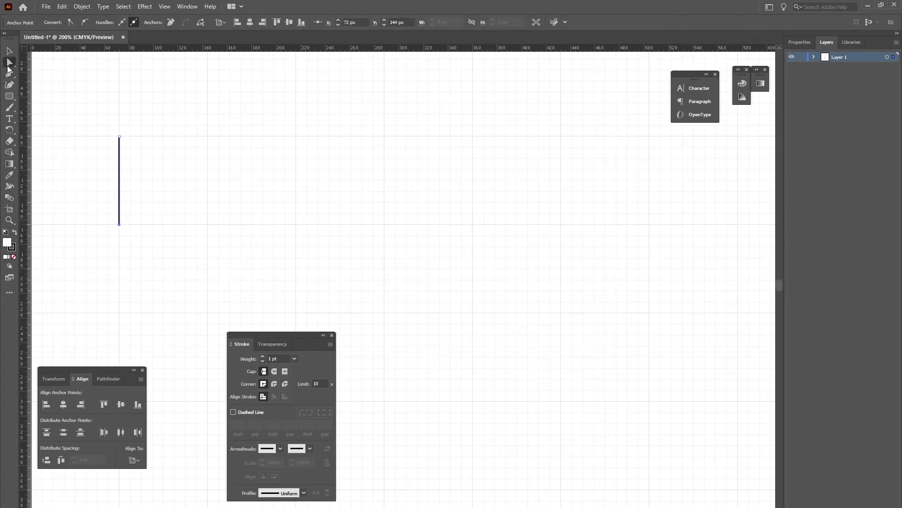
# Select the new line, toggling between Selection (V) and Direct Selection (A)
pyautogui.click(10, 51)
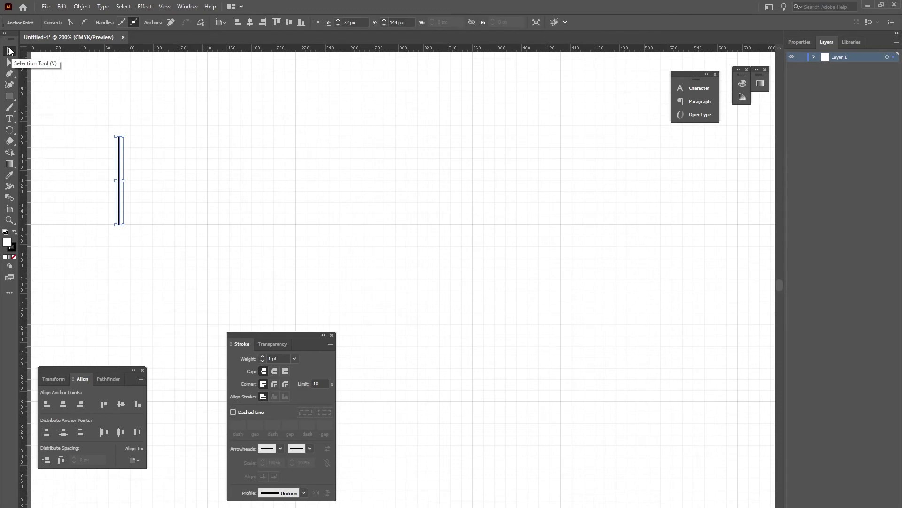
pyautogui.click(121, 165)
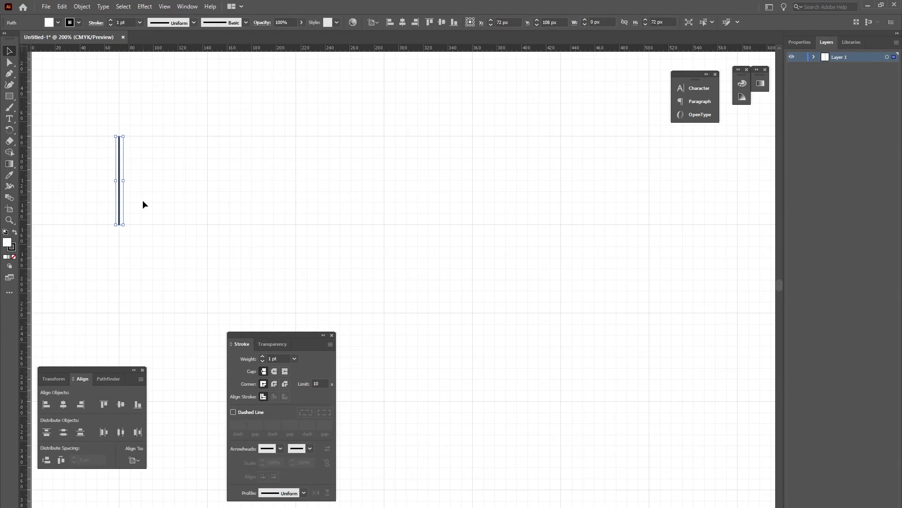
pyautogui.press('a')
pyautogui.press('v')
pyautogui.press('a')
pyautogui.press('v')
# Alt-drag a copy of the line far to the right, level with the original, then deselect
pyautogui.click(109, 115)
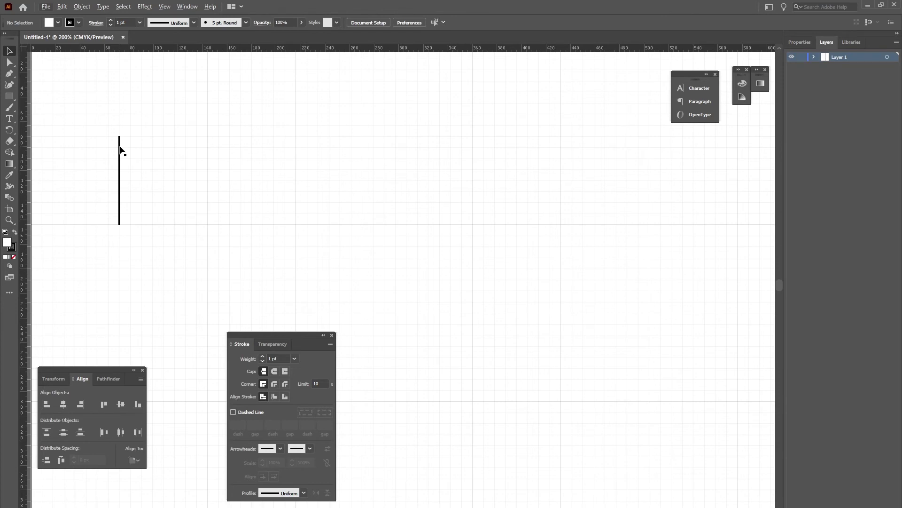
pyautogui.click(120, 149)
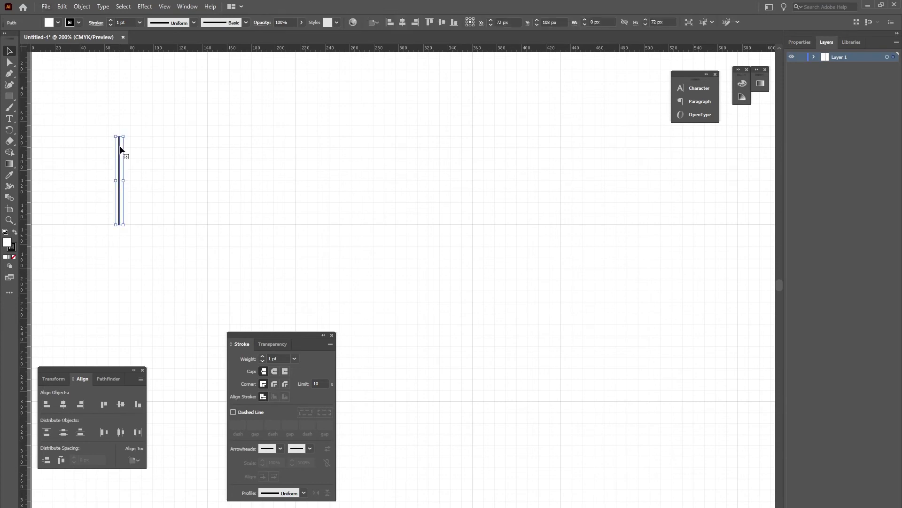
pyautogui.moveTo(122, 150); pyautogui.dragTo(562, 154)
pyautogui.moveTo(560, 152); pyautogui.dragTo(560, 151)
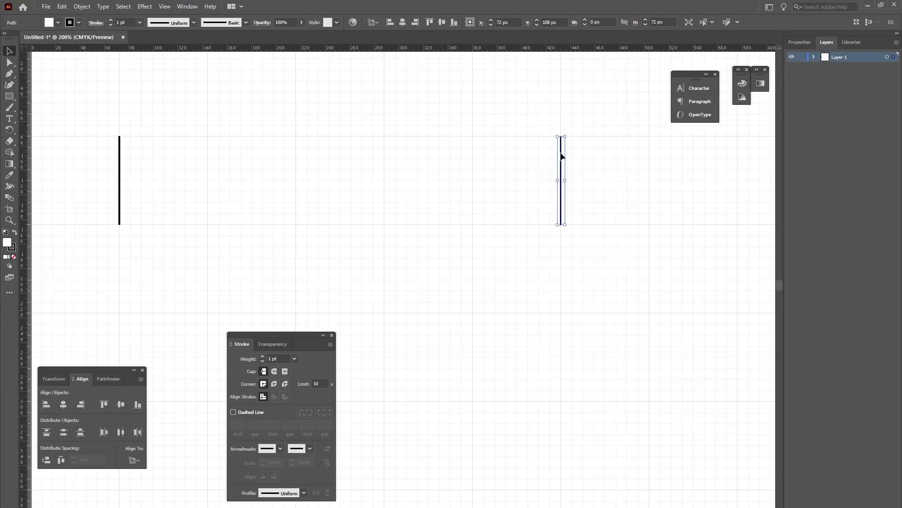
pyautogui.click(367, 189)
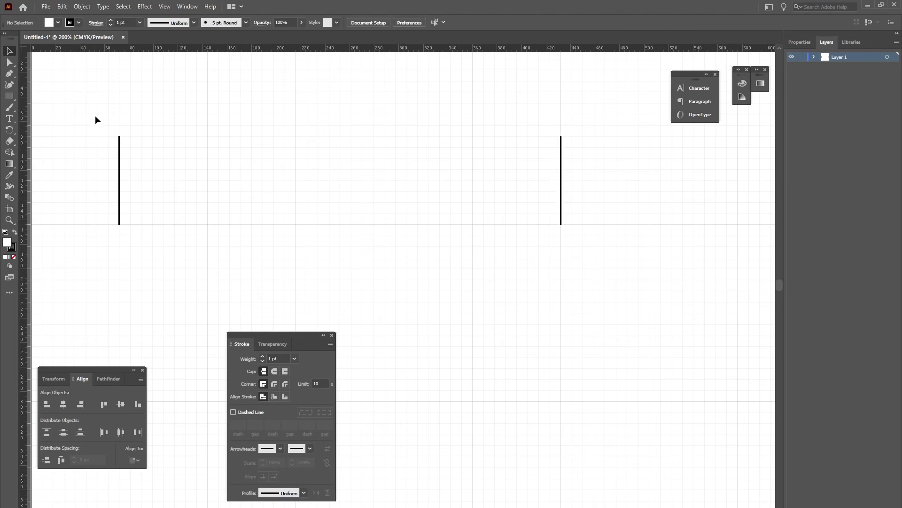
# Marquee-select the lines and apply Horizontal Distribute Center to space them evenly
pyautogui.moveTo(95, 114); pyautogui.dragTo(599, 200)
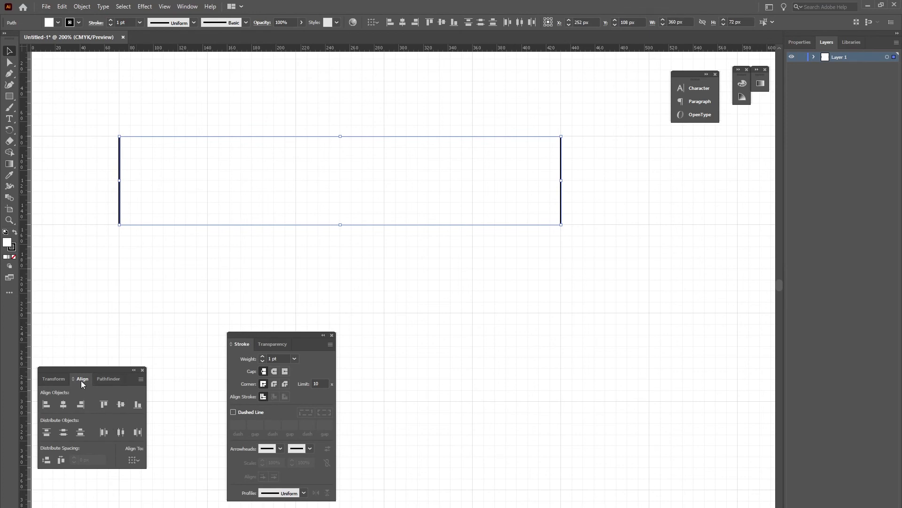
pyautogui.click(121, 432)
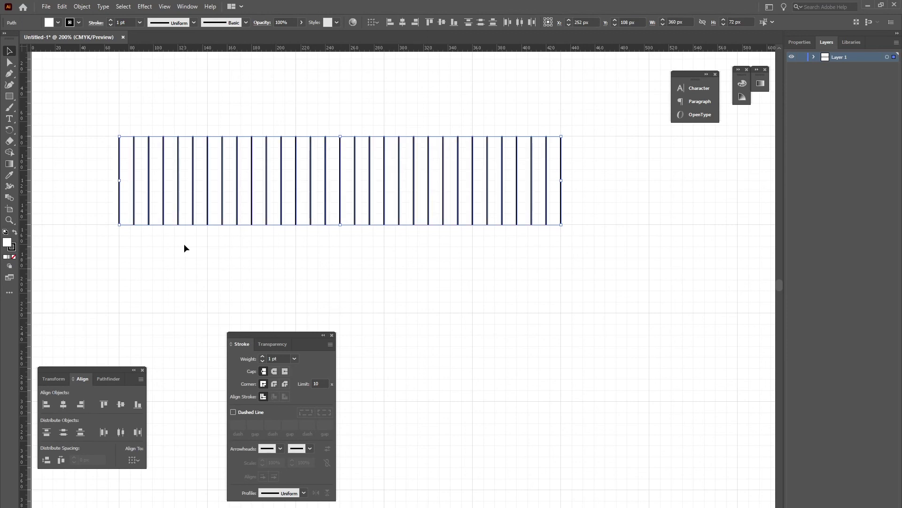